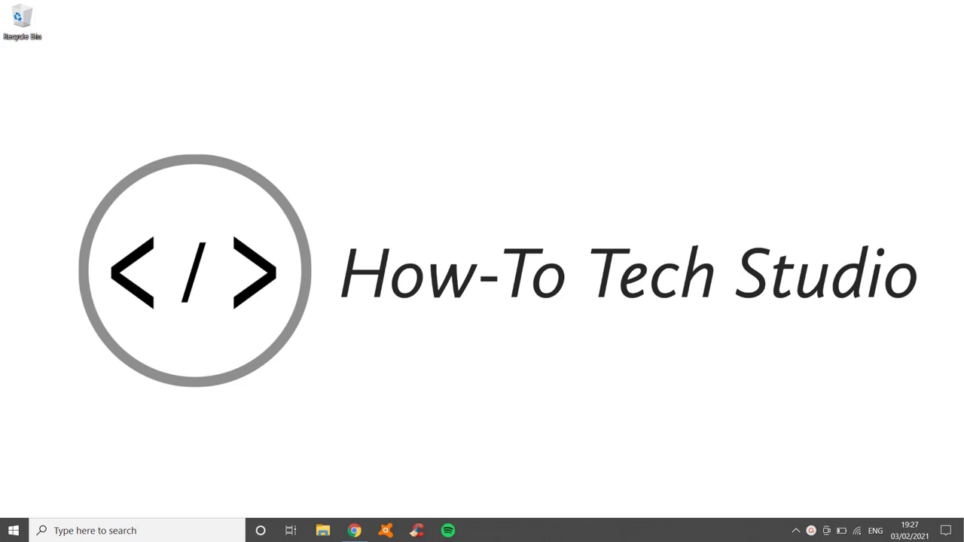
# Switch to Chrome and show the iTunes for Windows downloads on Apple's support page.
pyautogui.click(353, 530)
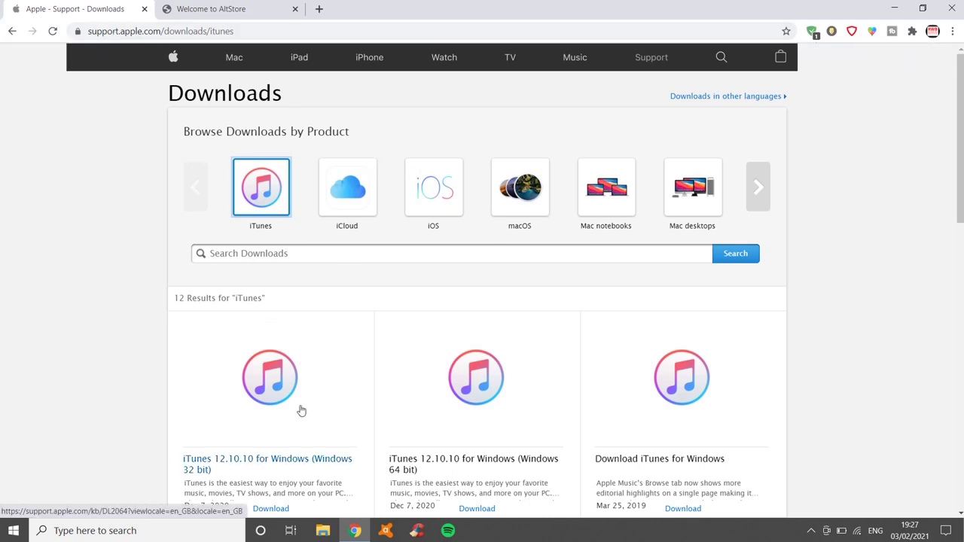
pyautogui.scroll(-1, 300, 411)
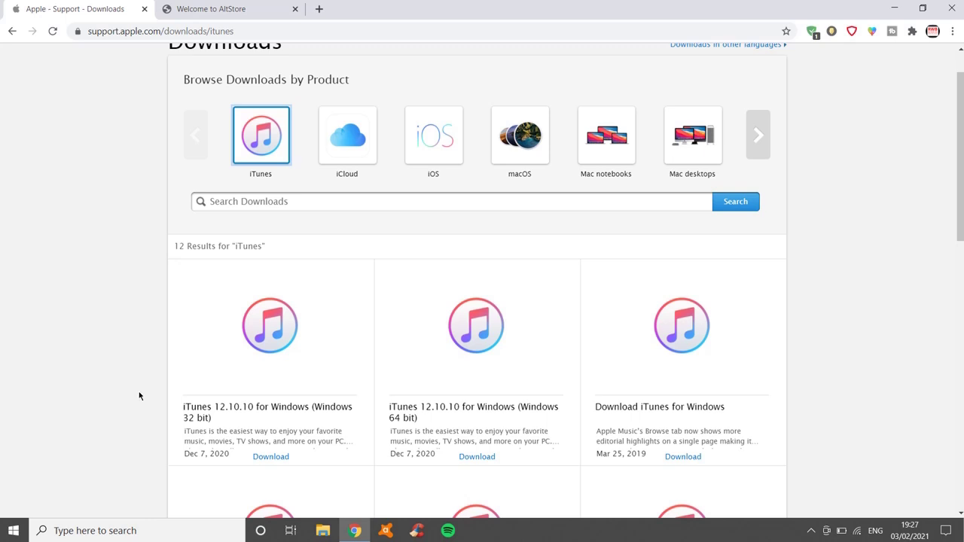
# Check the system type of This PC in its properties to see whether Windows is 32-bit or 64-bit, and close them.
pyautogui.click(106, 530)
pyautogui.write('this pc')
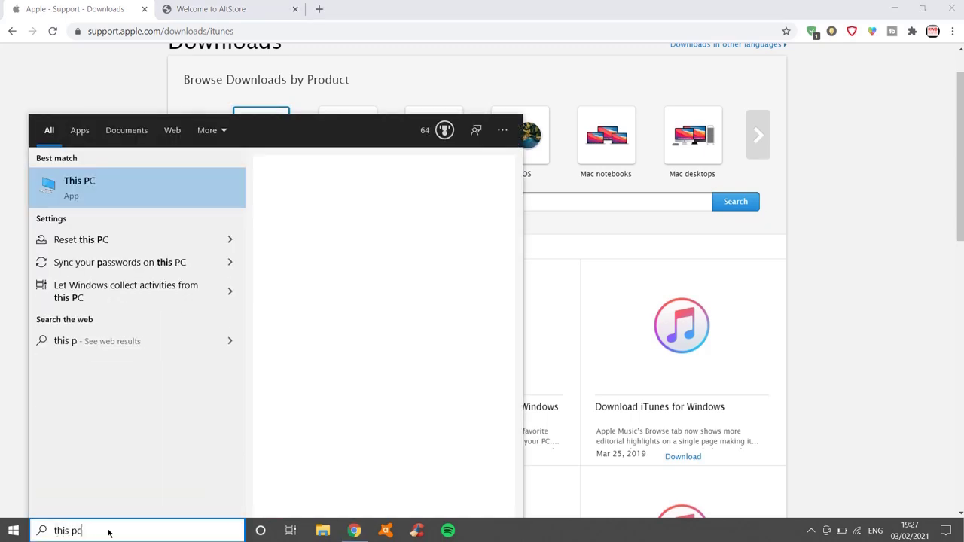
pyautogui.rightClick(80, 196)
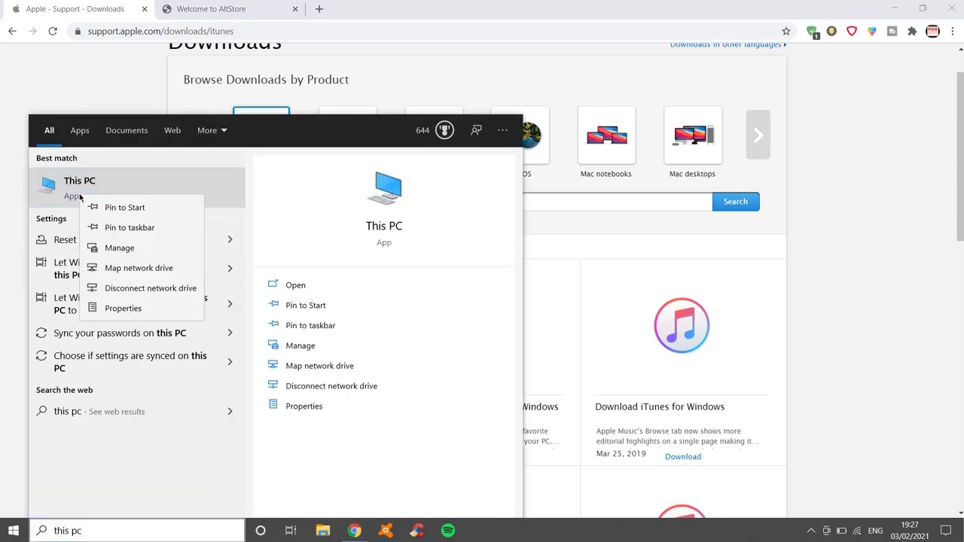
pyautogui.click(128, 315)
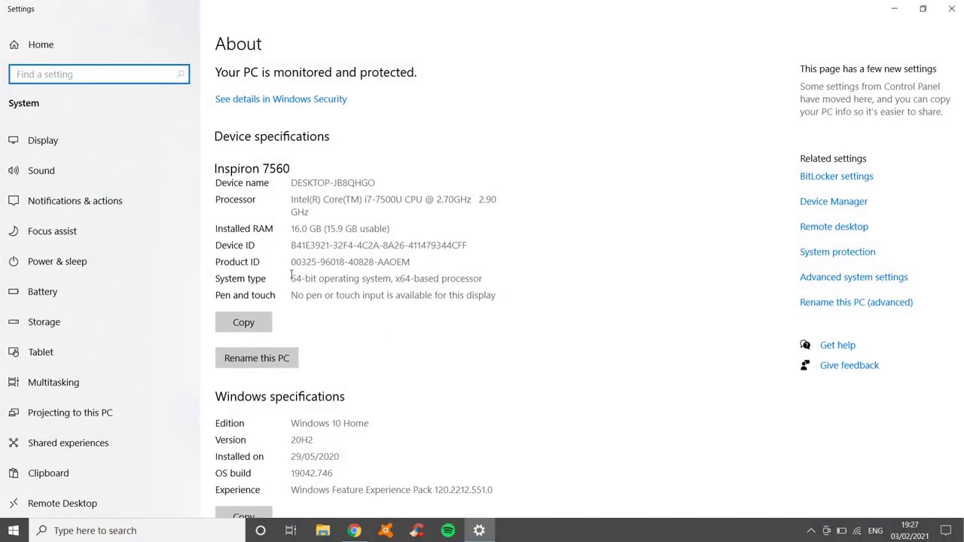
pyautogui.moveTo(290, 277); pyautogui.dragTo(392, 279)
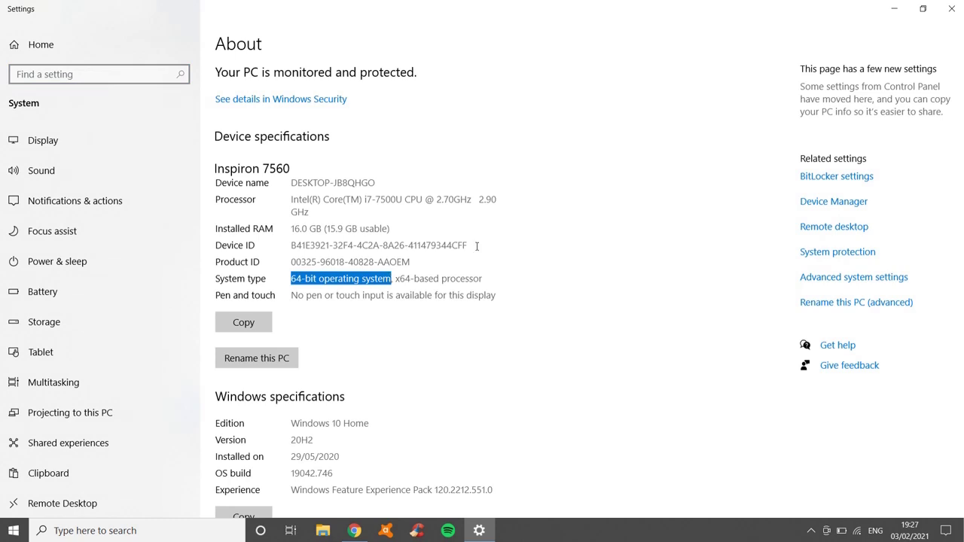
pyautogui.click(951, 9)
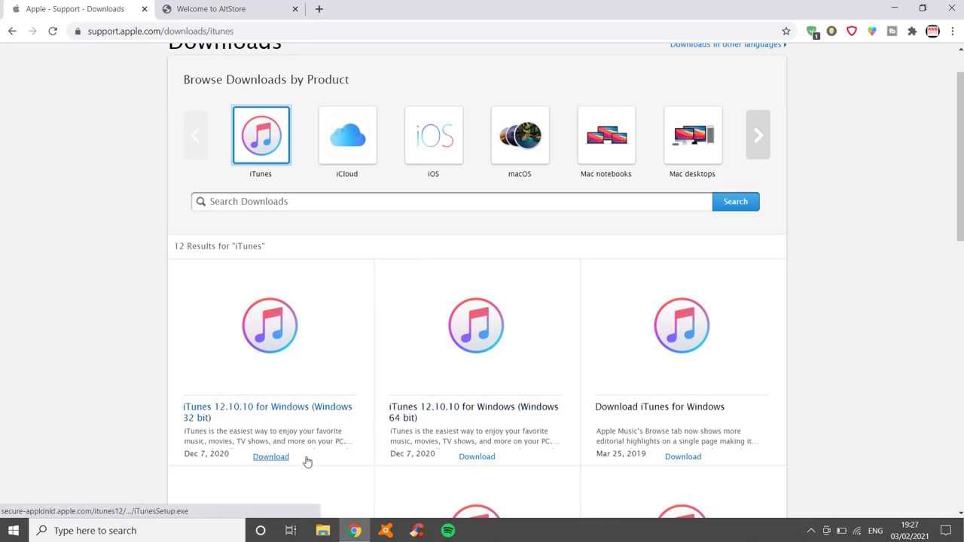
# Download iTunes 12.10.10 for Windows (Windows 64 bit), check the desktop for the file, and return to the browser.
pyautogui.click(485, 462)
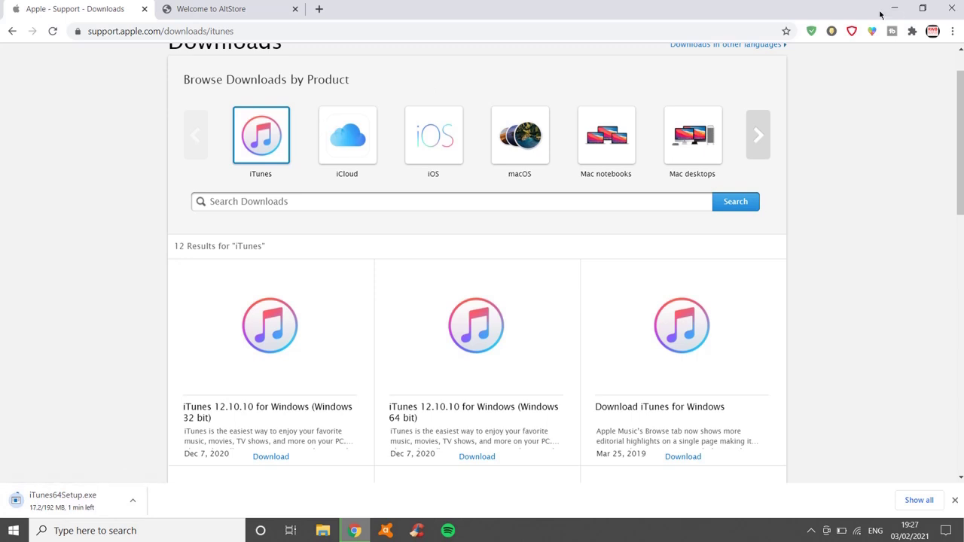
pyautogui.click(892, 9)
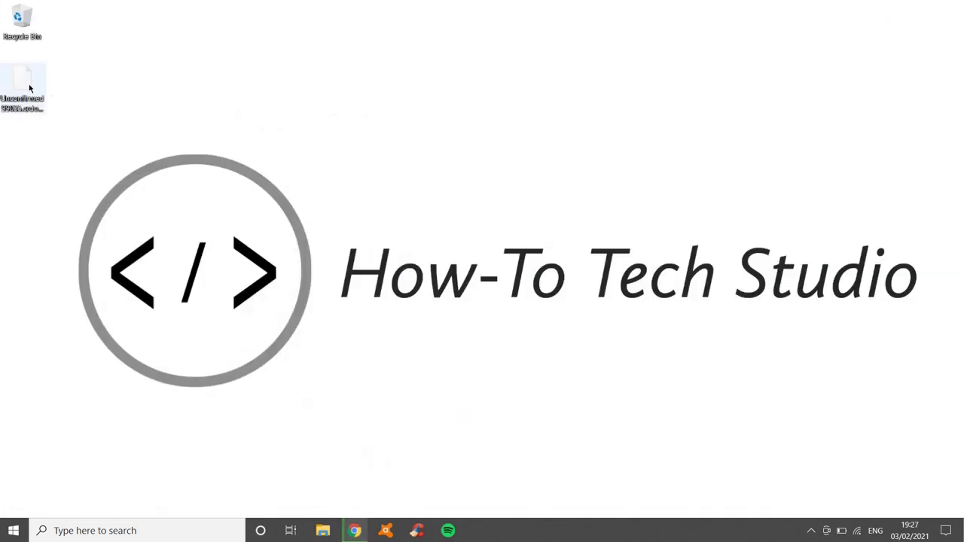
pyautogui.click(357, 533)
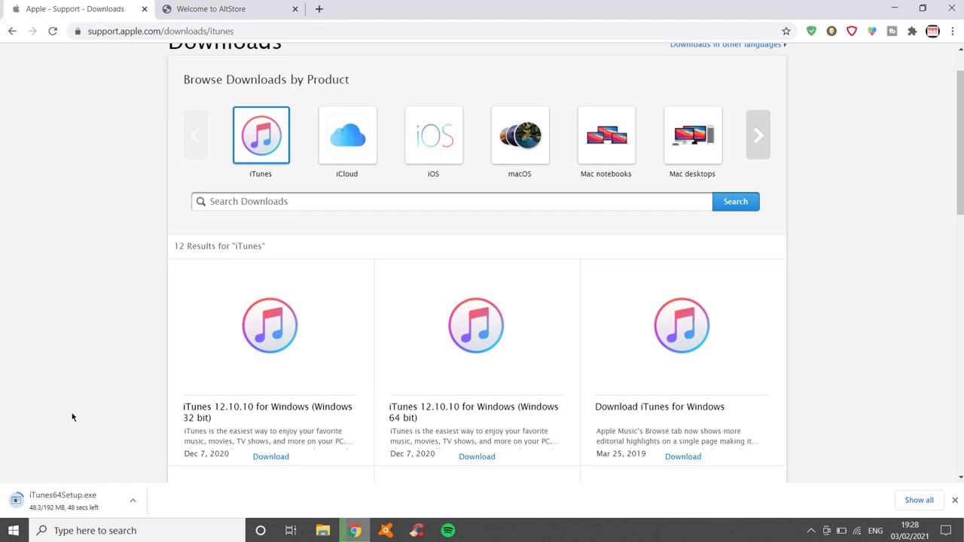
# Download the iCloud for Windows installer from Apple's website, using the link offered for Windows 7 and Windows 8.
pyautogui.click(344, 146)
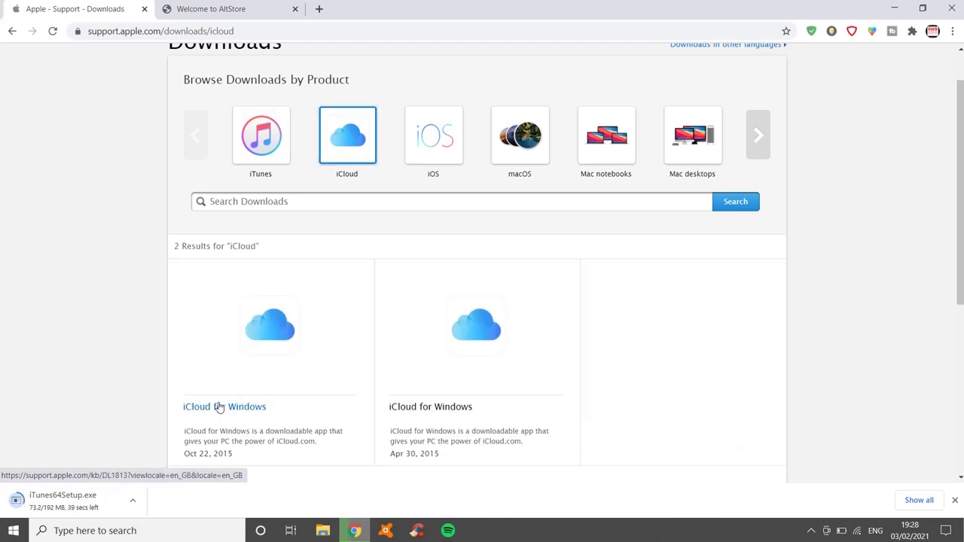
pyautogui.click(219, 407)
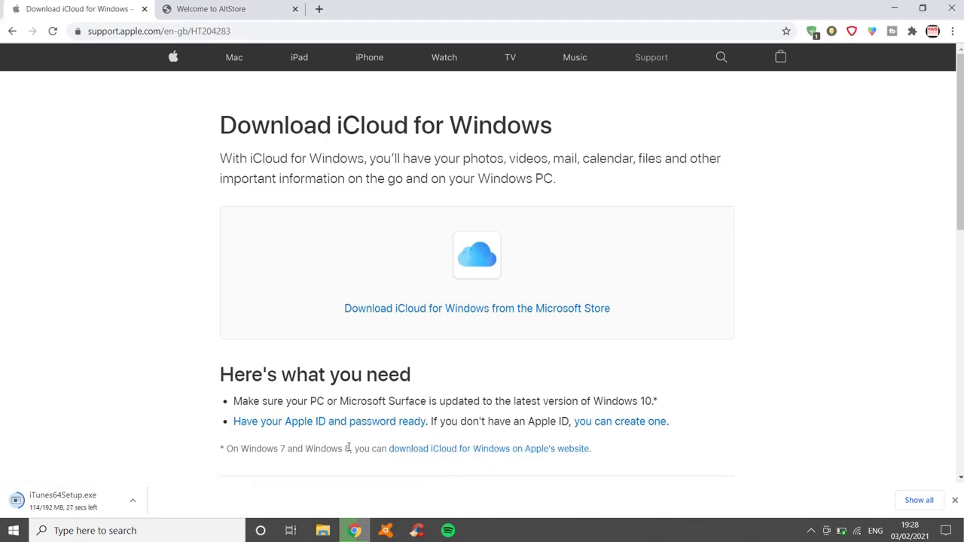
pyautogui.rightClick(430, 451)
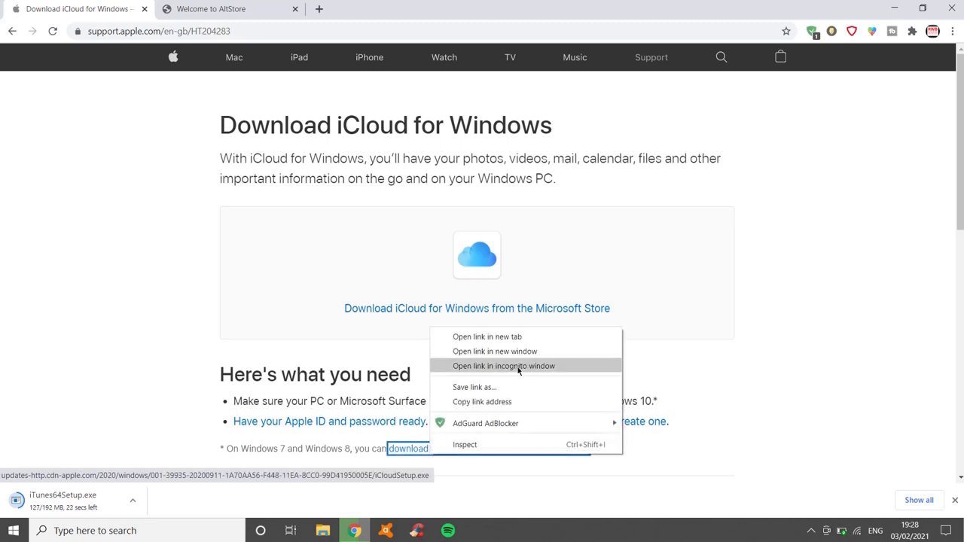
pyautogui.click(494, 336)
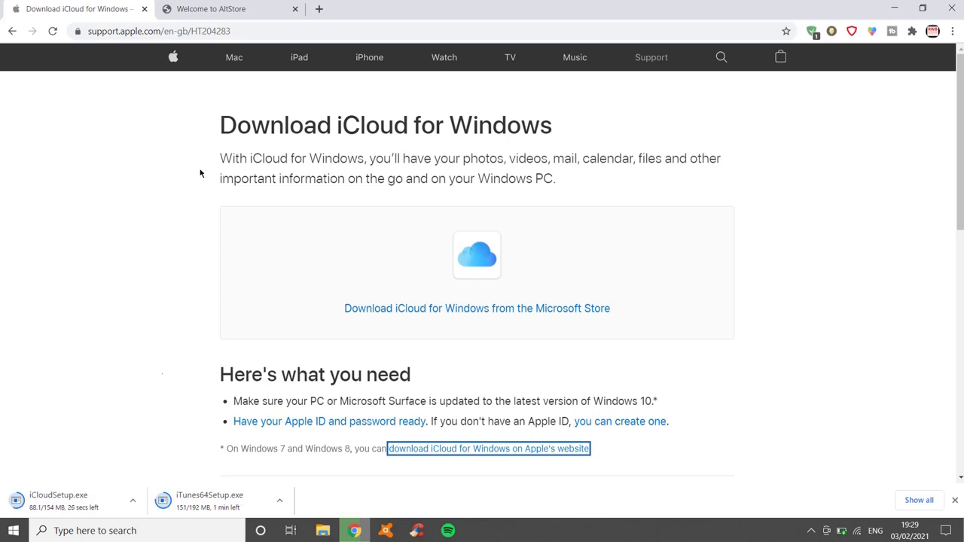
# Download AltServer for Windows (beta) from the AltStore site and extract altinstaller.zip directly onto the desktop.
pyautogui.click(237, 11)
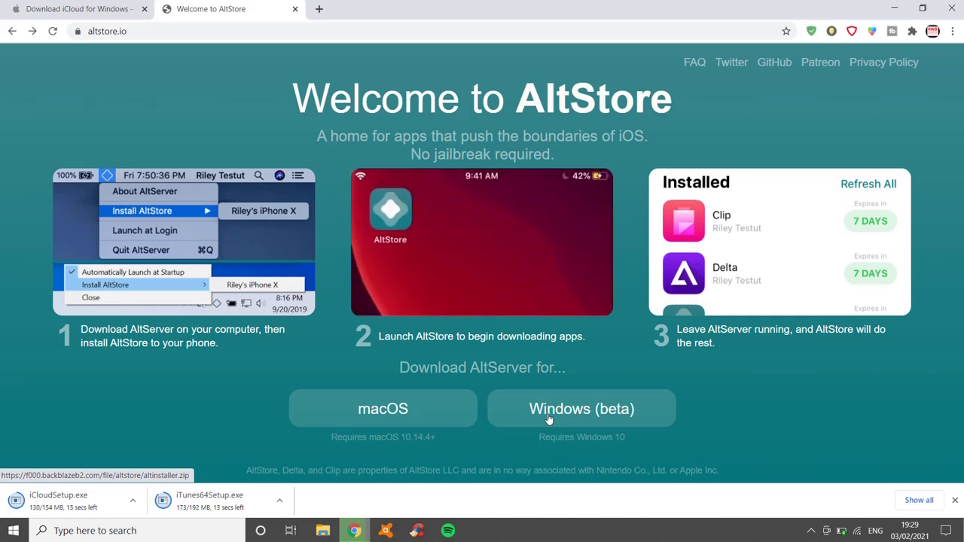
pyautogui.click(566, 419)
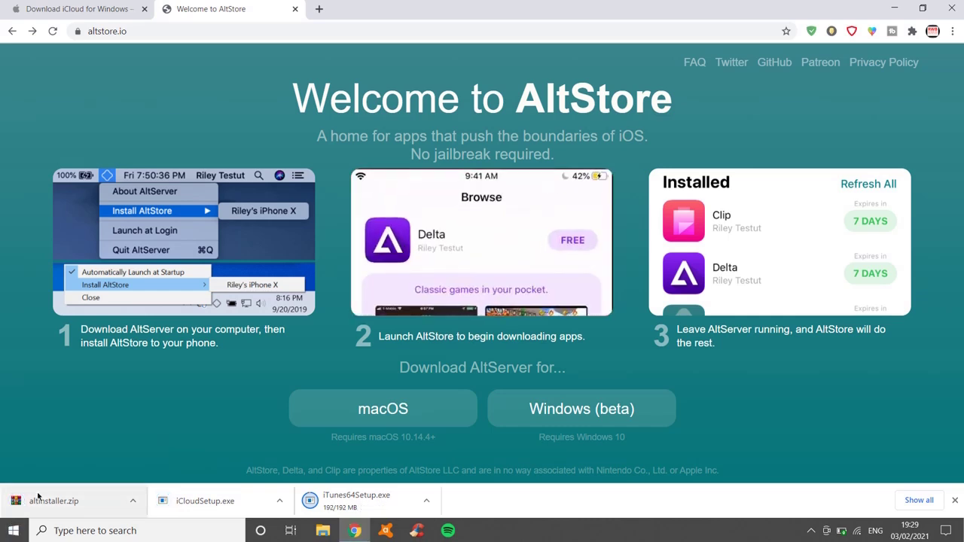
pyautogui.click(893, 7)
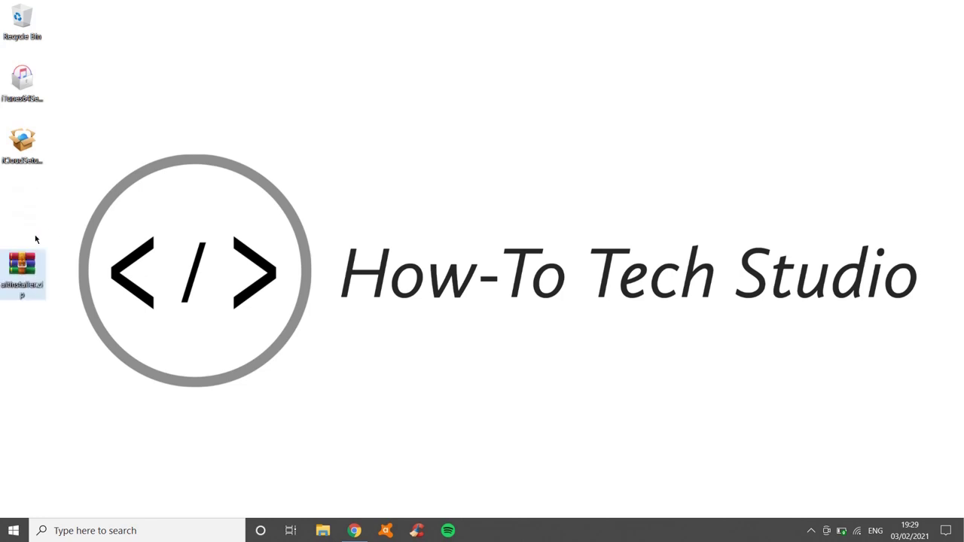
pyautogui.rightClick(30, 265)
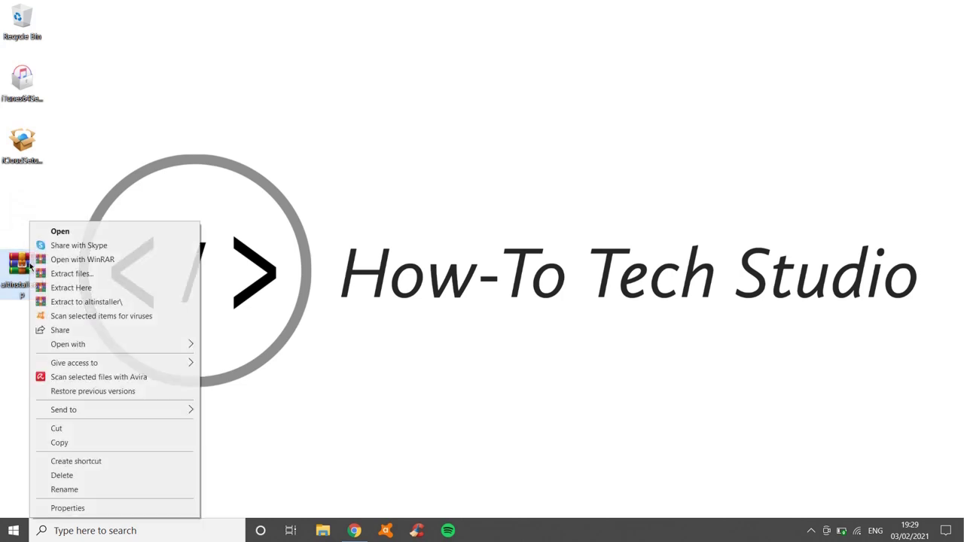
pyautogui.click(88, 289)
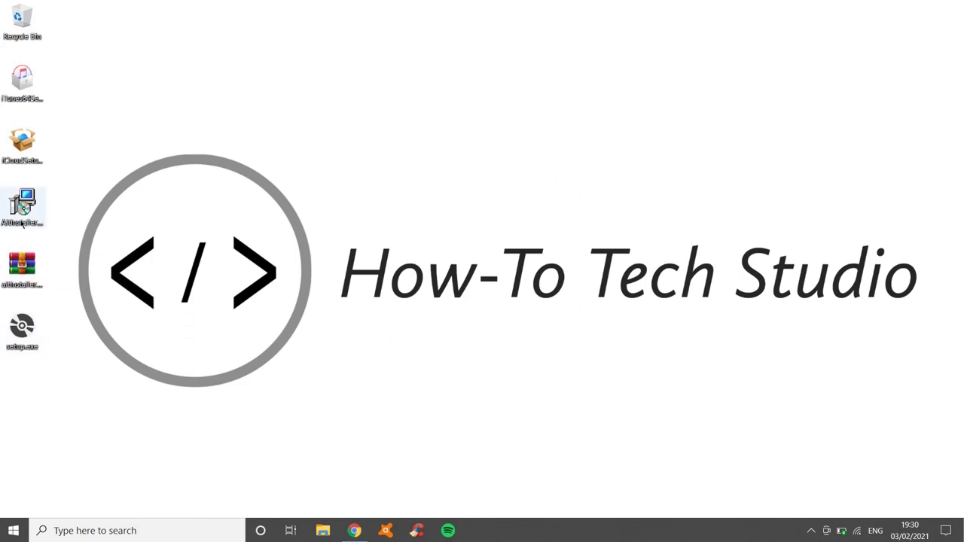
# Run setup.exe and install AltServer into C:\Program Files (x86)\AltServer\ with the Just me option, finishing the wizard.
pyautogui.doubleClick(30, 330)
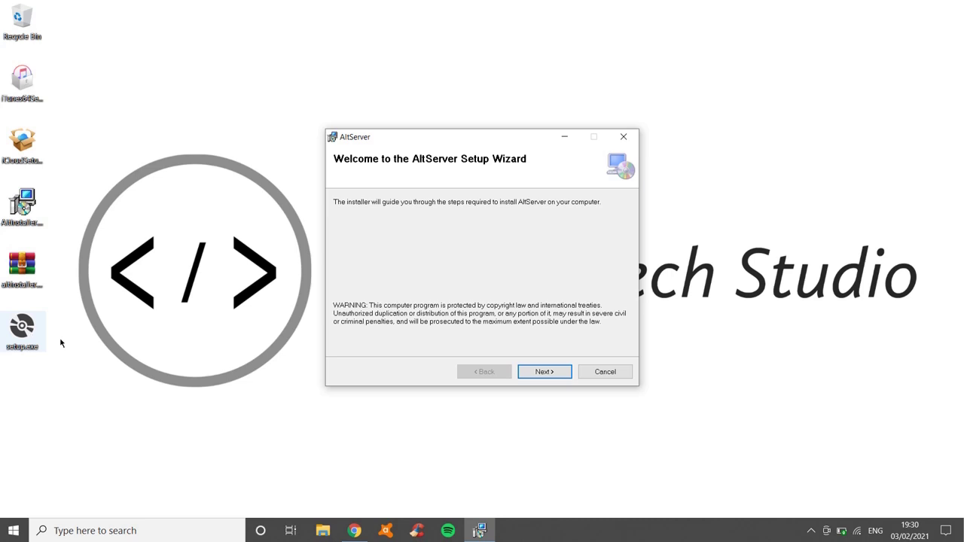
pyautogui.click(555, 371)
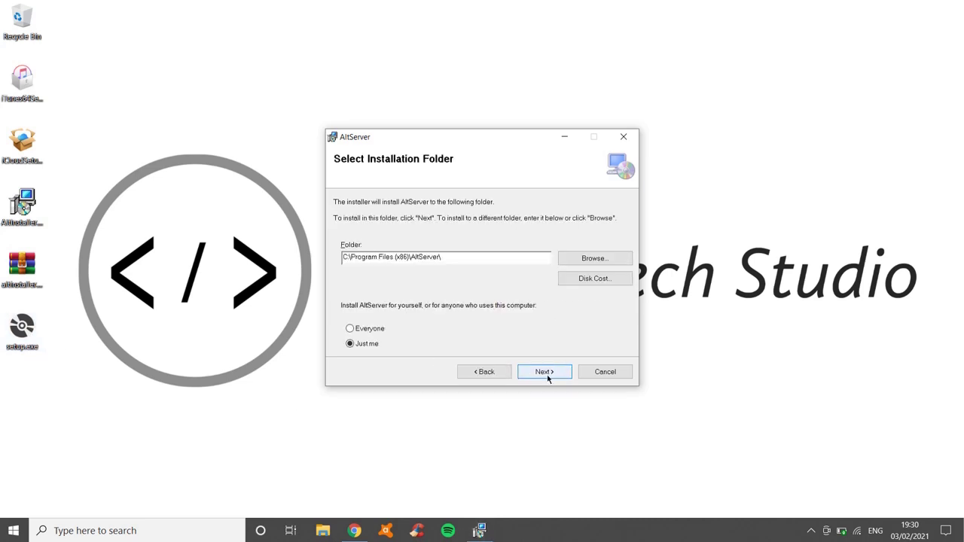
pyautogui.click(538, 370)
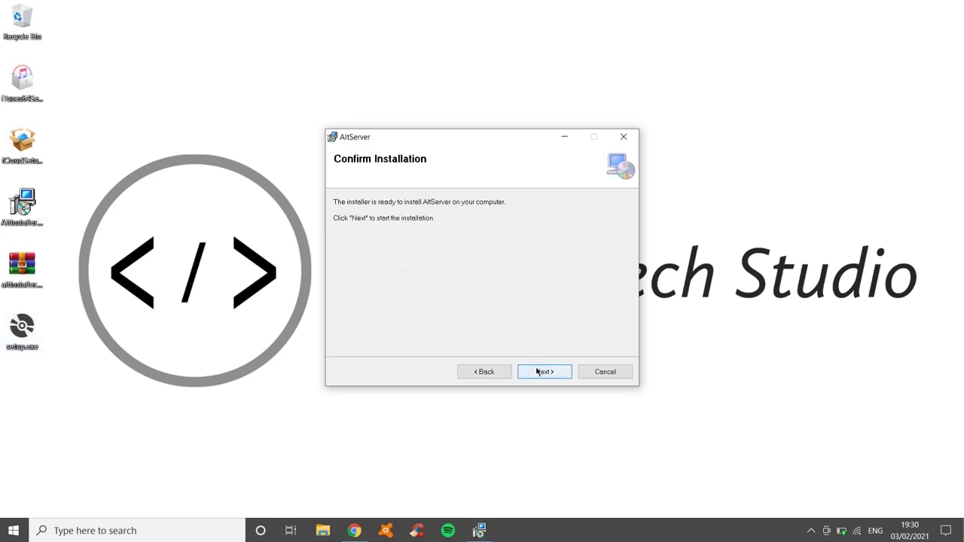
pyautogui.click(537, 371)
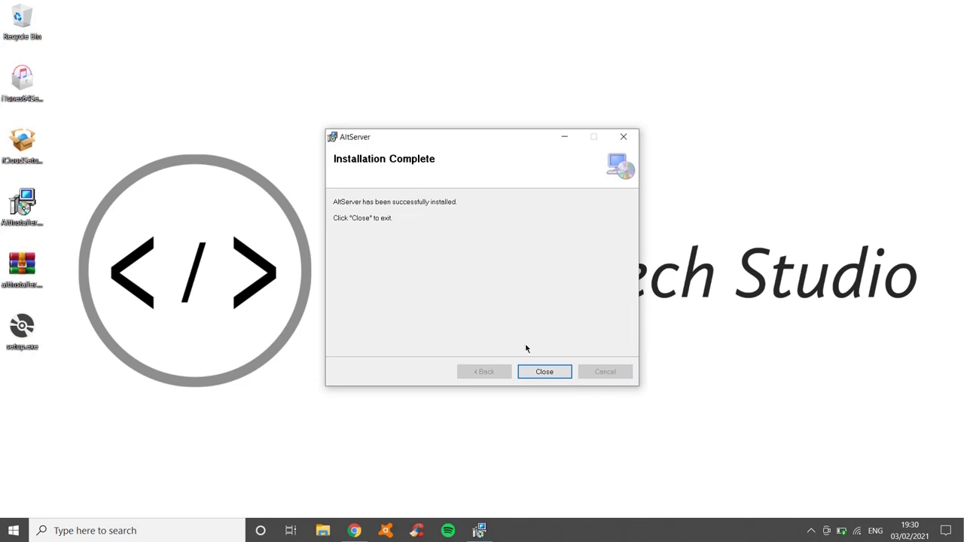
pyautogui.click(545, 377)
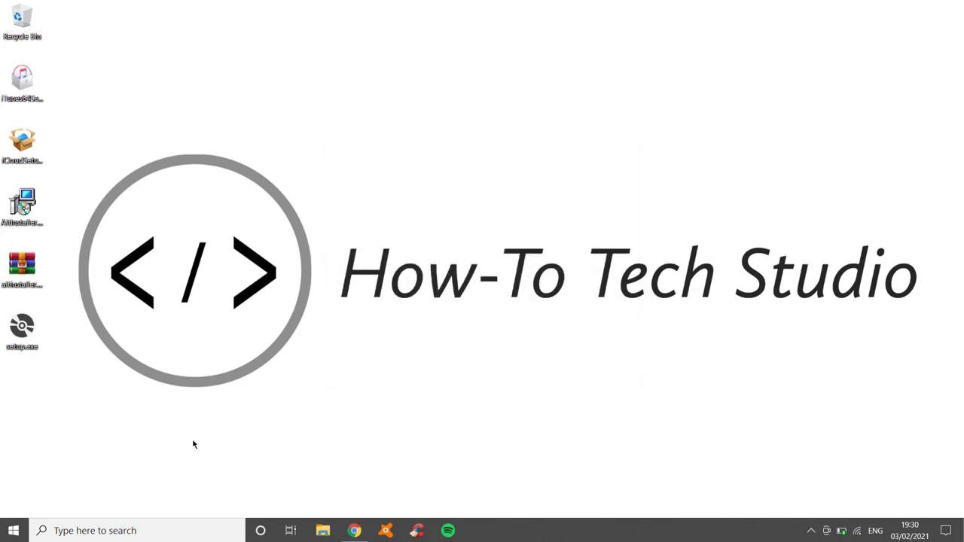
# Search Windows for altserver and launch the AltServer app.
pyautogui.click(107, 530)
pyautogui.write('a')
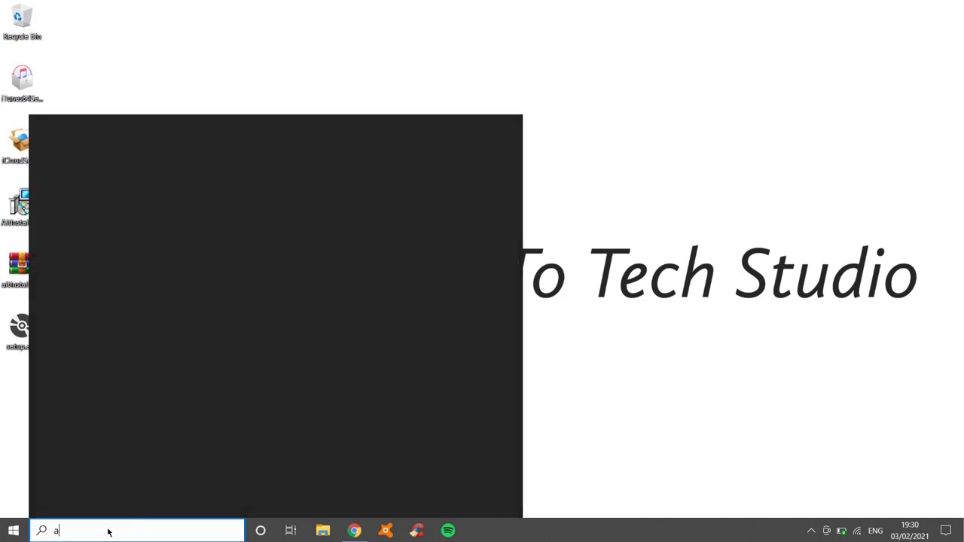
pyautogui.write('ltserver')
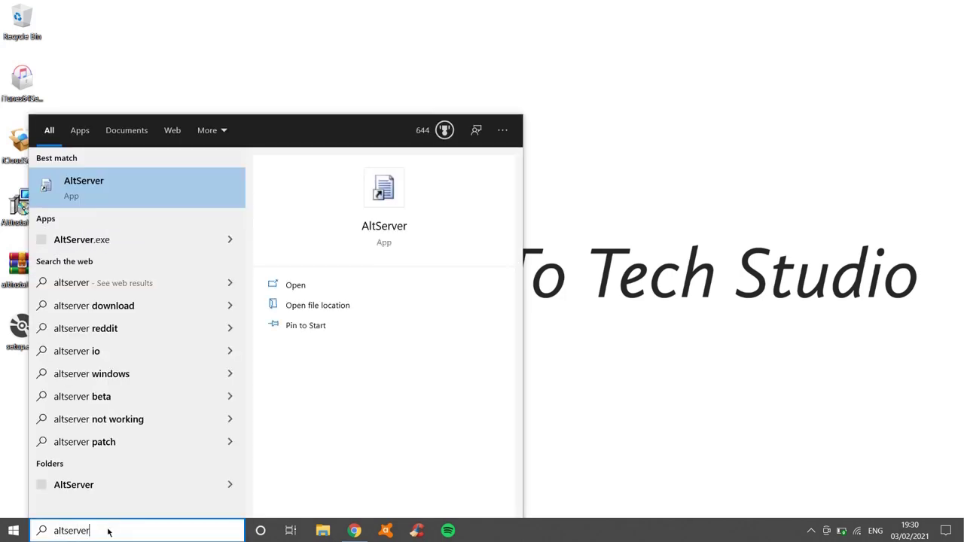
pyautogui.click(99, 196)
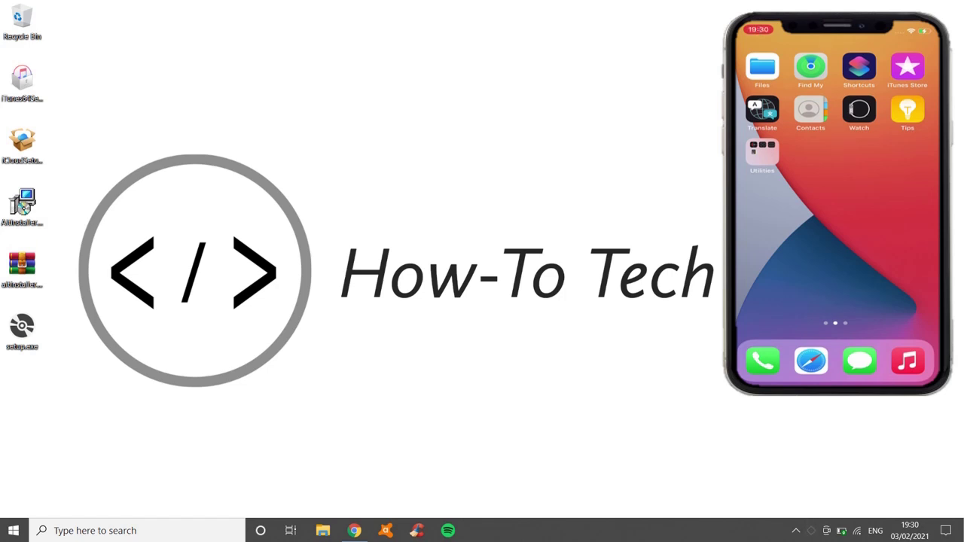
# Launch iTunes, declining the iPhone software update and dismissing the sync error message.
pyautogui.click(223, 526)
pyautogui.write('itunes')
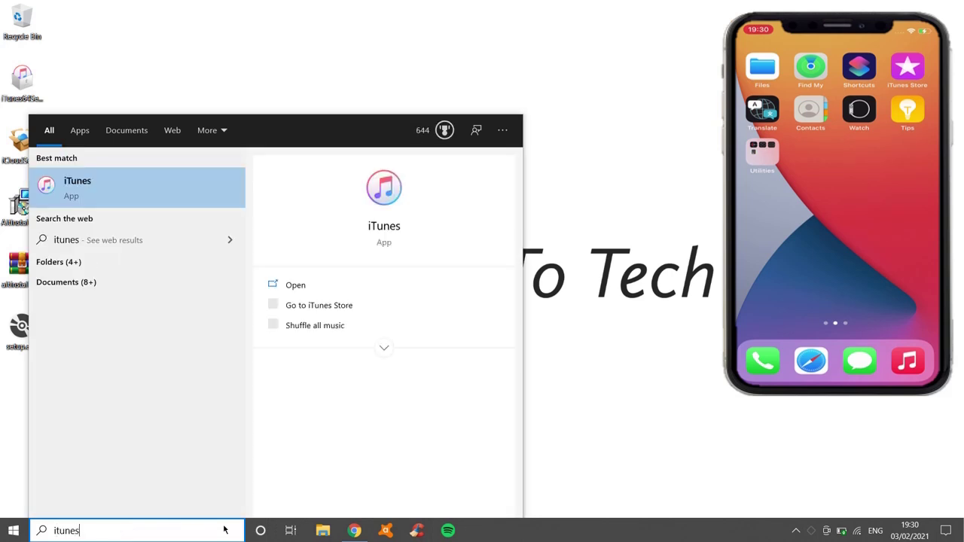
pyautogui.press('Return')
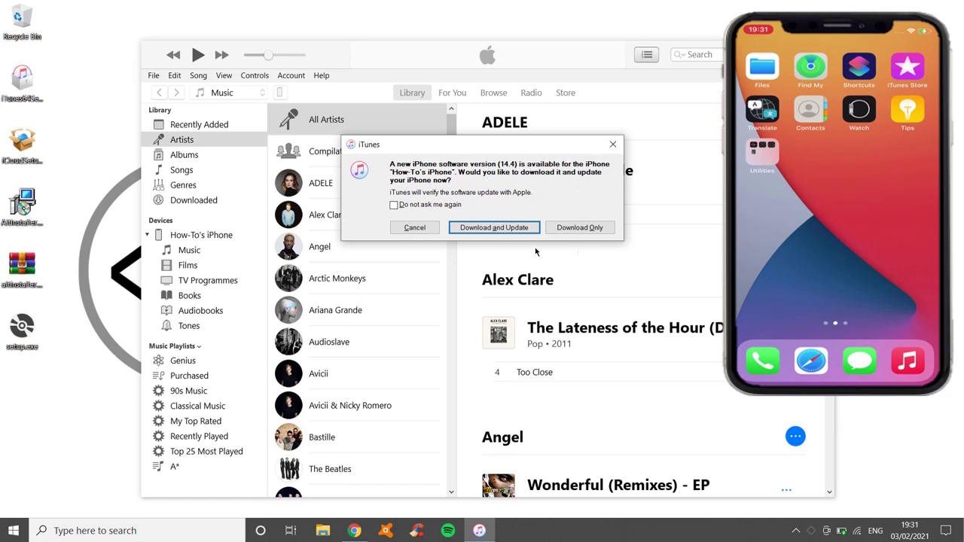
pyautogui.click(401, 229)
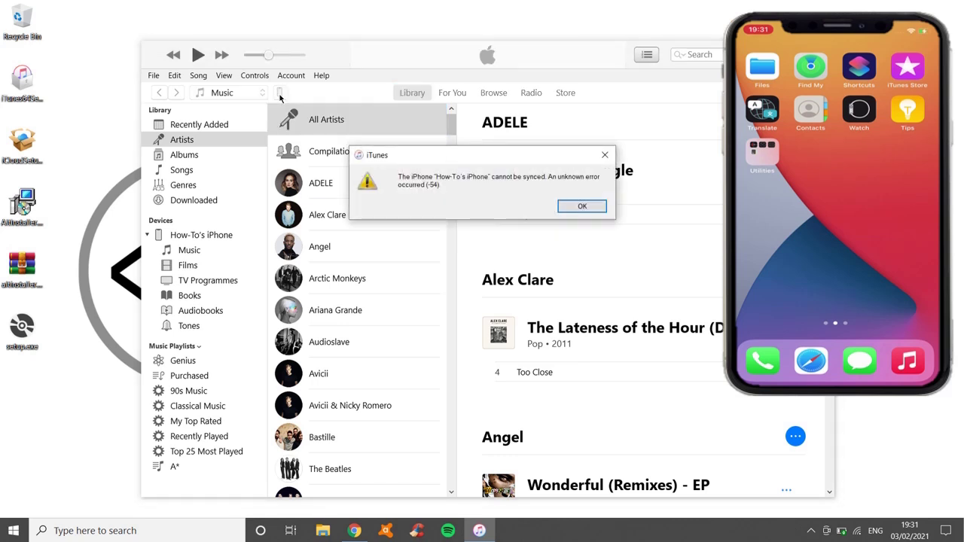
pyautogui.click(565, 212)
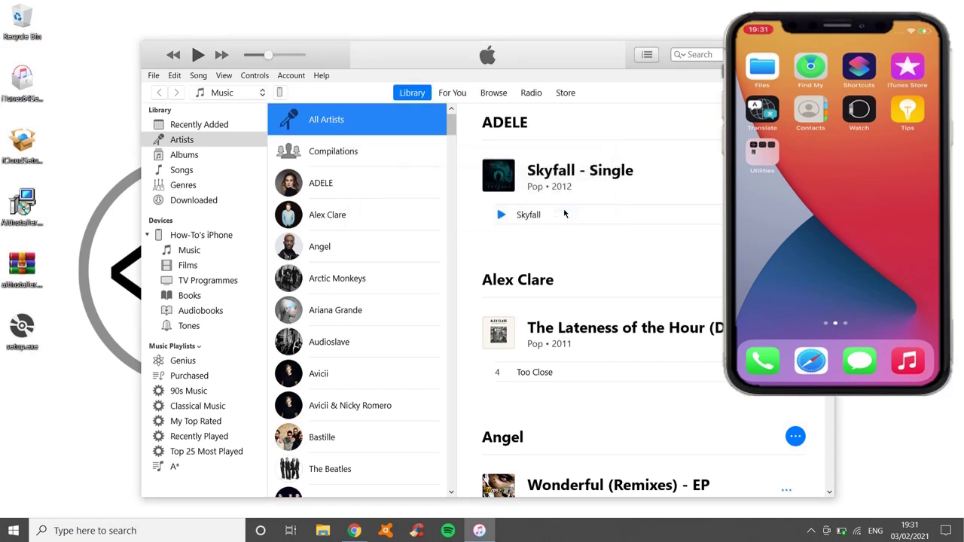
# Review the connected iPhone's summary in iTunes, including the option to sync with it over Wi-Fi, and leave it.
pyautogui.click(278, 93)
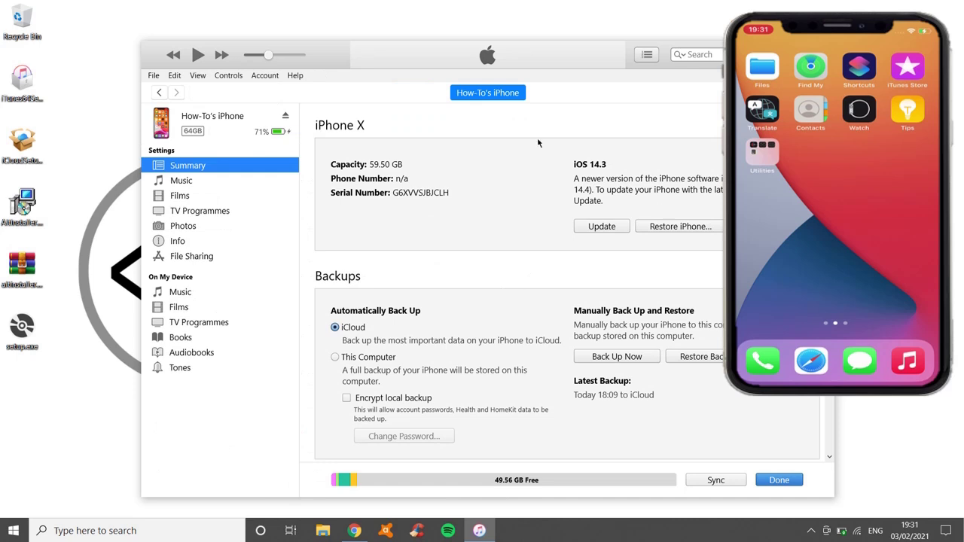
pyautogui.scroll(-2, 474, 286)
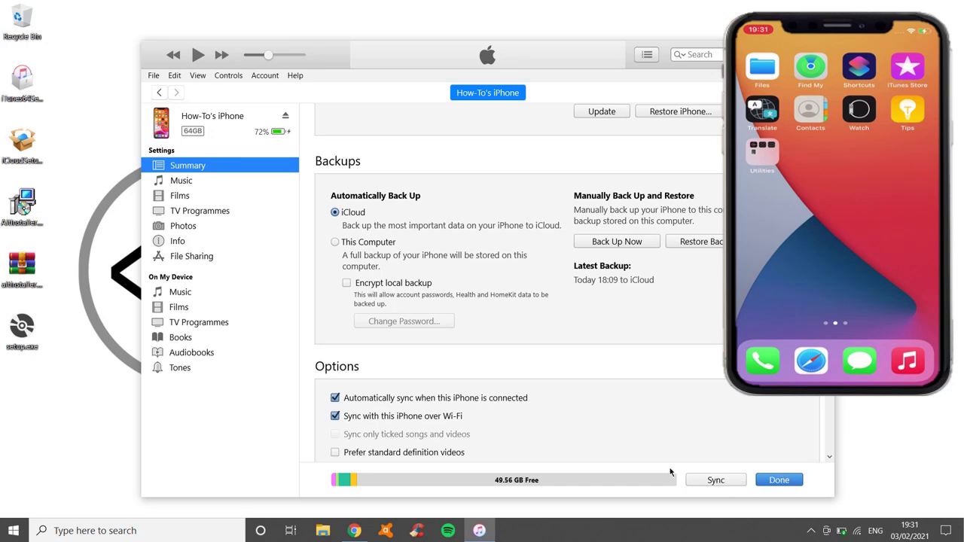
pyautogui.click(781, 482)
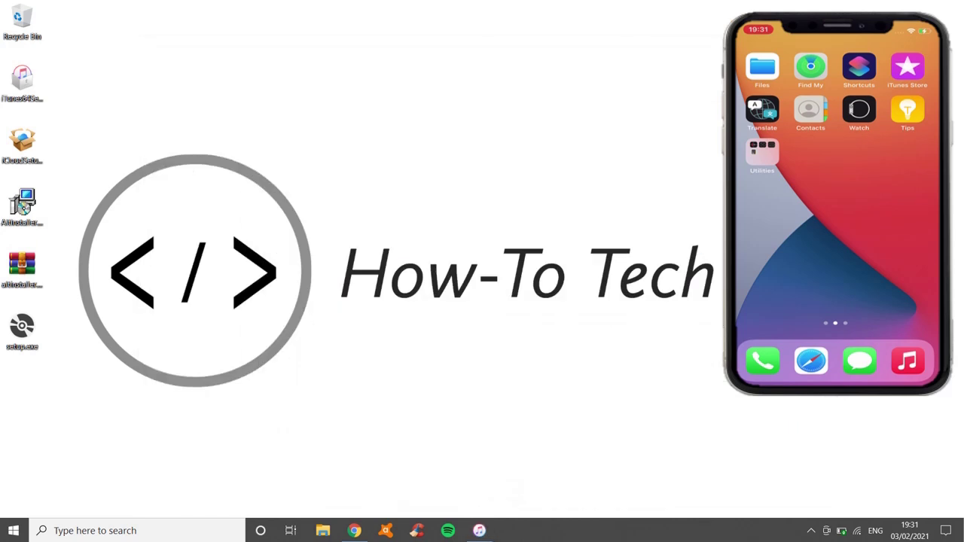
# Start the AltStore installation from AltServer in the system tray, choosing the connected iPhone as the target.
pyautogui.click(811, 530)
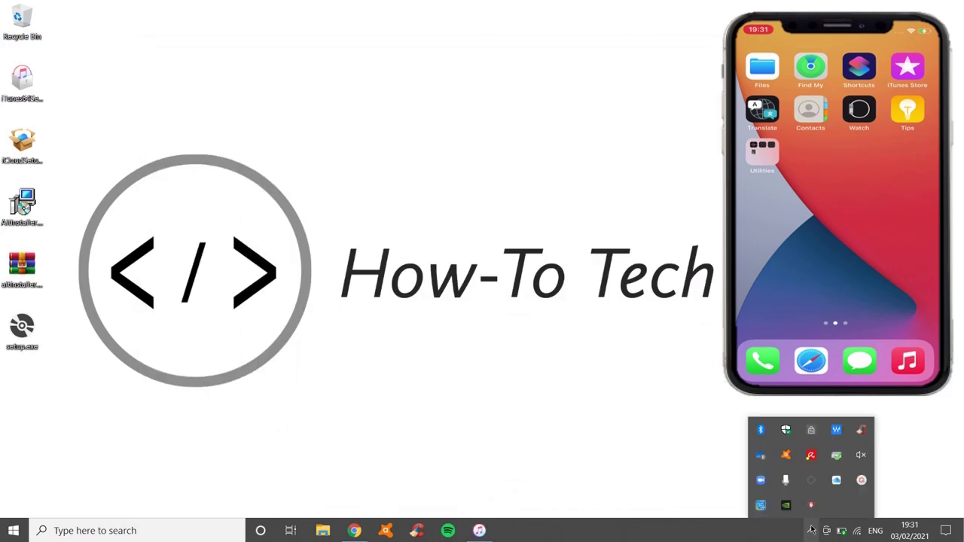
pyautogui.rightClick(812, 484)
pyautogui.moveTo(729, 450)
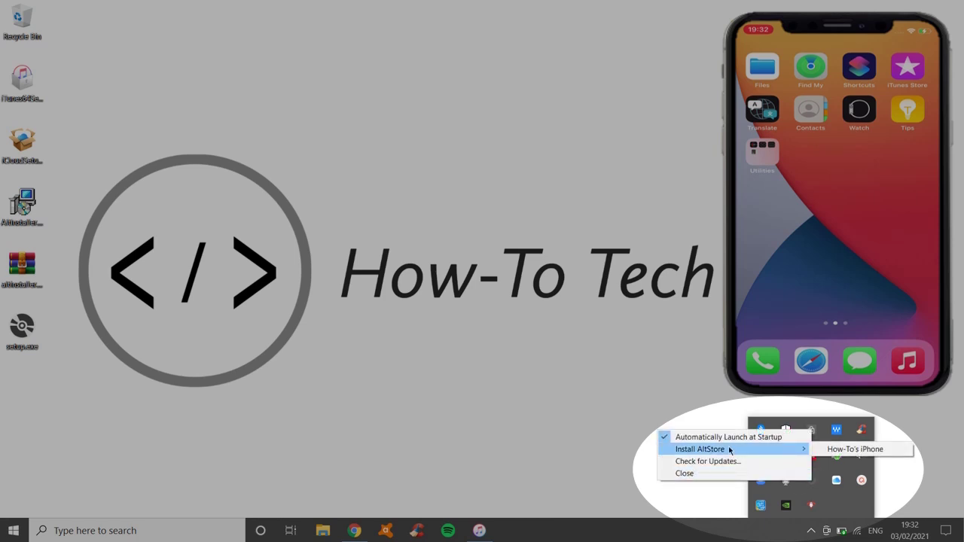
pyautogui.click(840, 448)
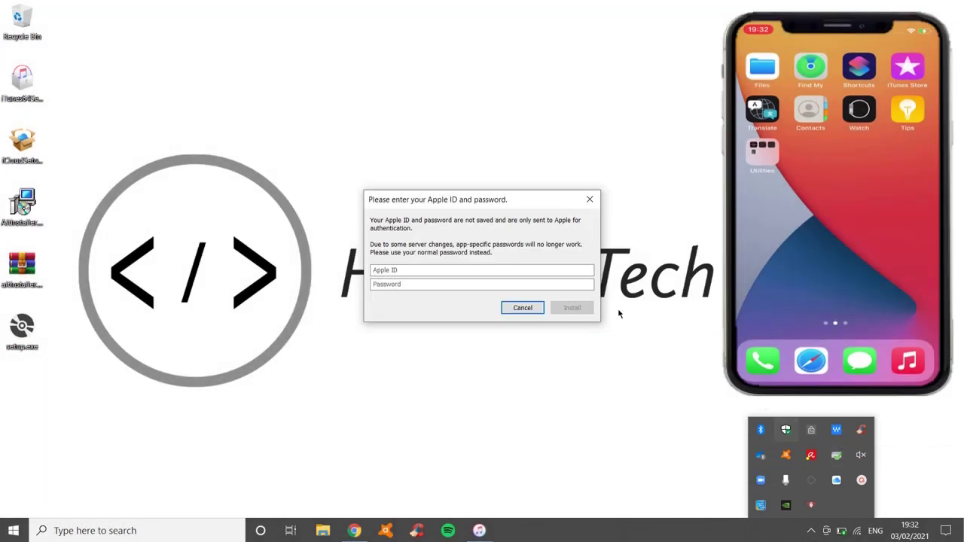
# Enter the Apple ID and password, start the install, and agree to continue despite AltStore being on another device.
pyautogui.click(468, 271)
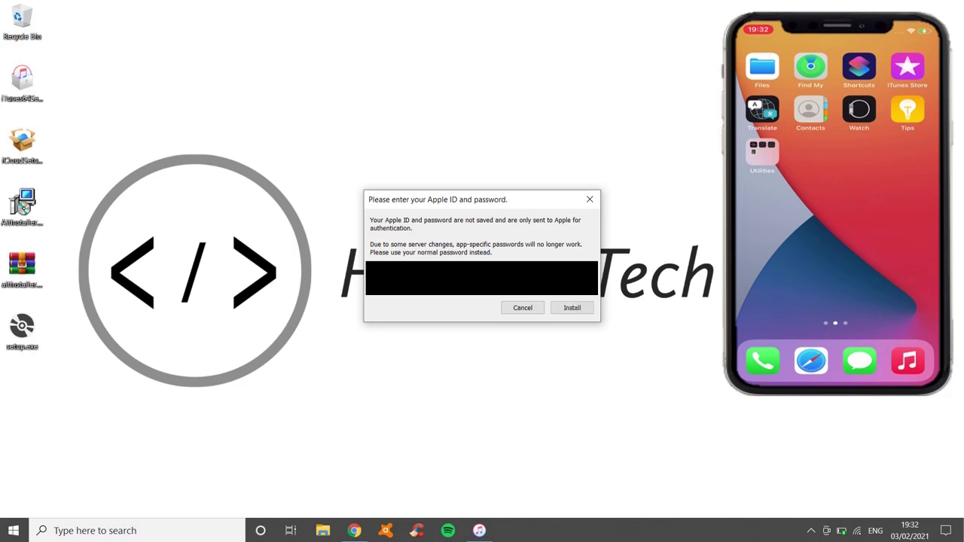
pyautogui.click(579, 310)
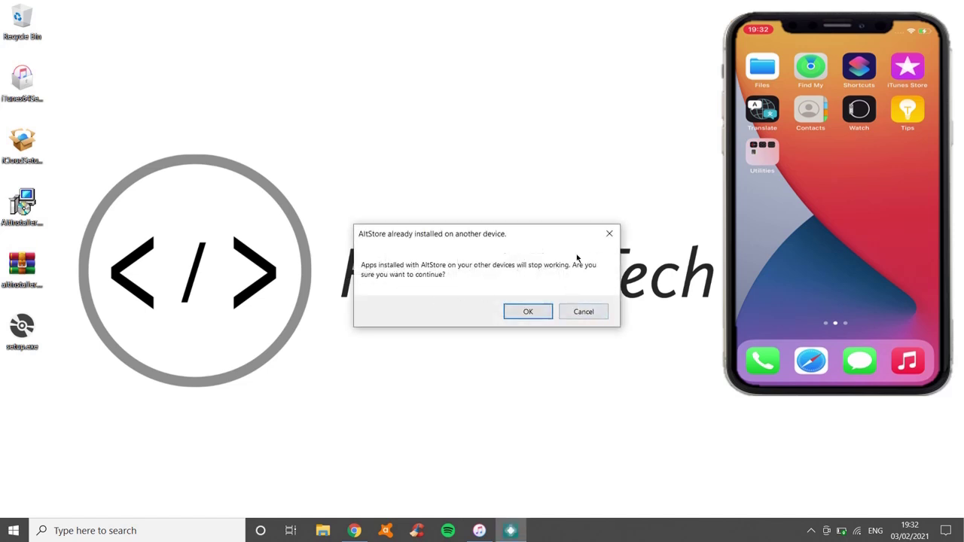
pyautogui.click(528, 311)
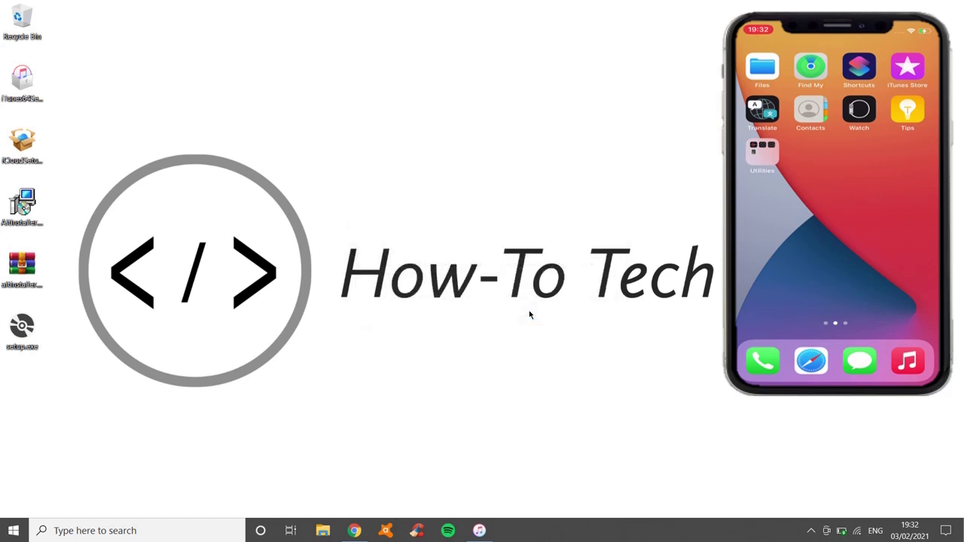